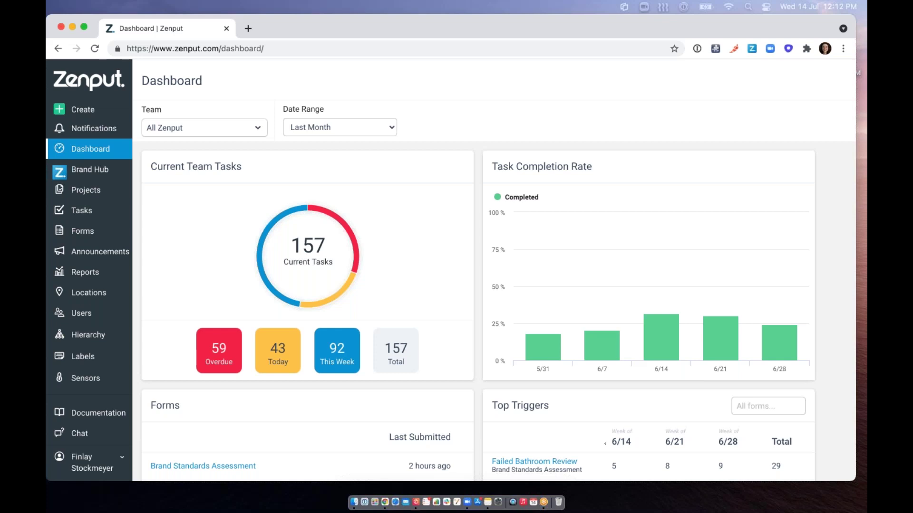
# - Review last month's dashboard data, from team tasks and completion rate to forms, top triggers, frequent No answers and recurring projects
pyautogui.scroll(-3, 490, 314)
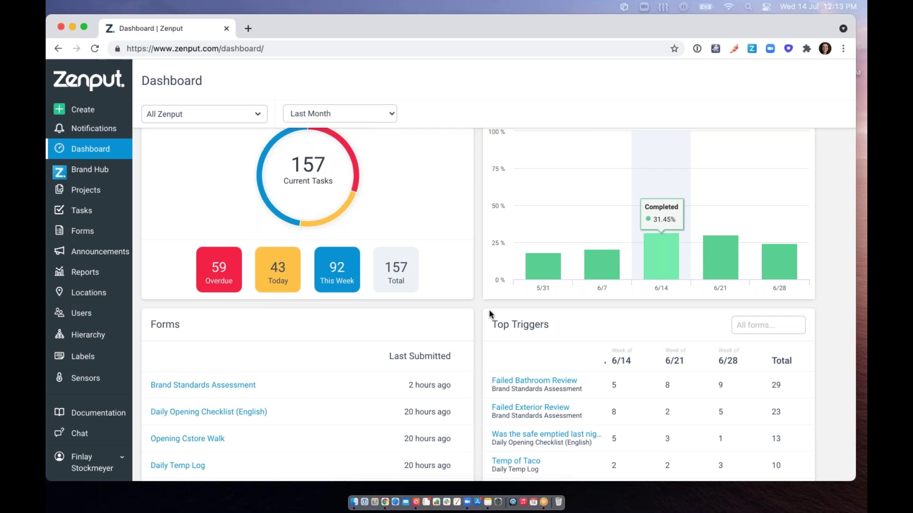
pyautogui.scroll(3, 490, 314)
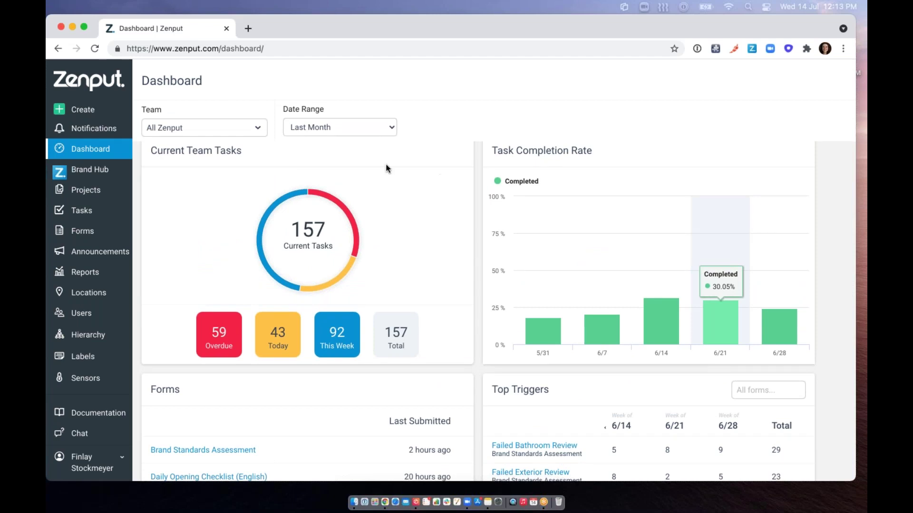
pyautogui.scroll(-5, 386, 164)
pyautogui.scroll(-3, 386, 163)
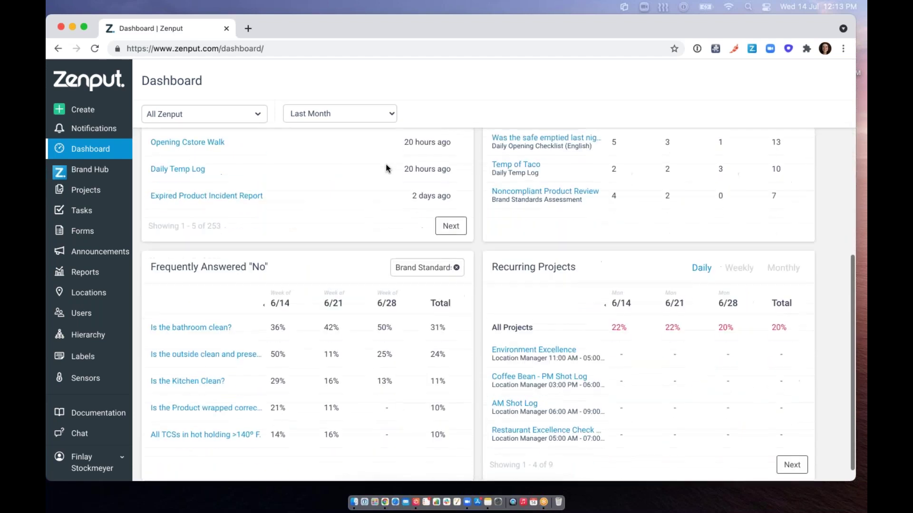
pyautogui.scroll(6, 386, 167)
pyautogui.click(352, 113)
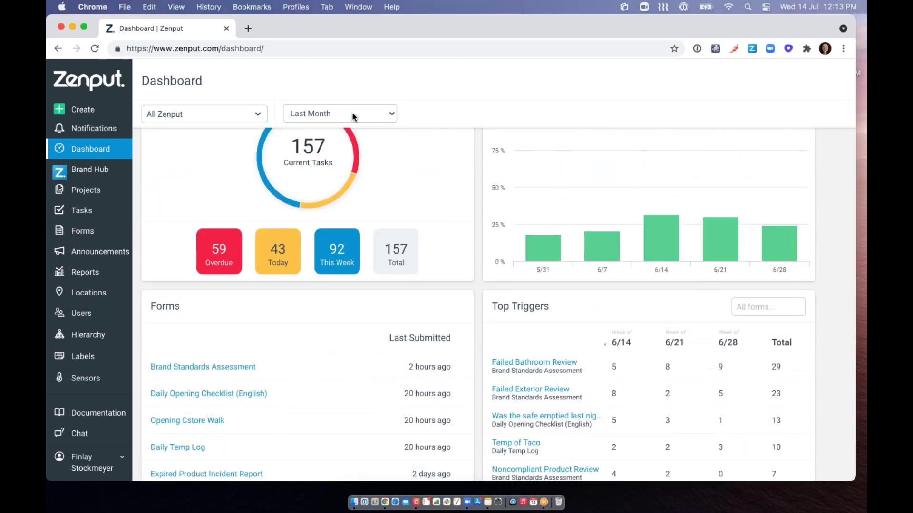
pyautogui.scroll(-1, 472, 372)
pyautogui.scroll(-6, 472, 376)
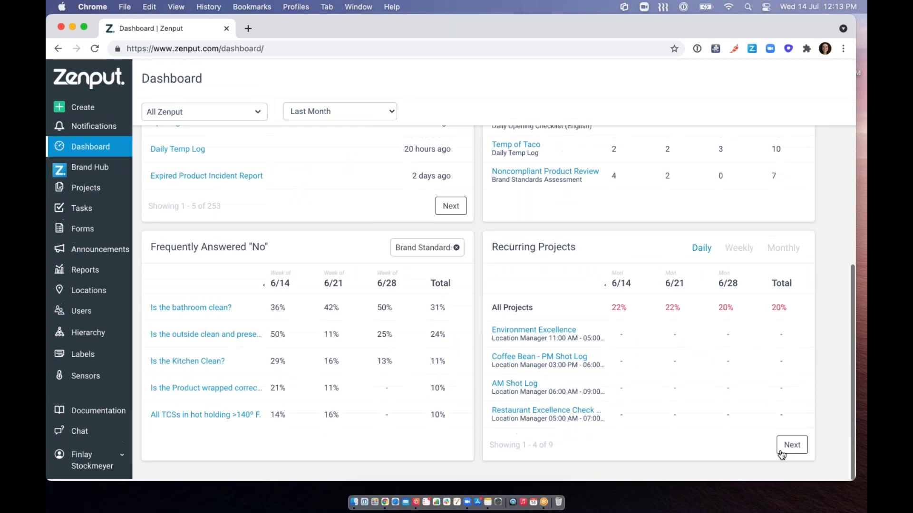
# - Page through the daily Recurring Projects list to compare each project's weekly completion rates
pyautogui.click(784, 449)
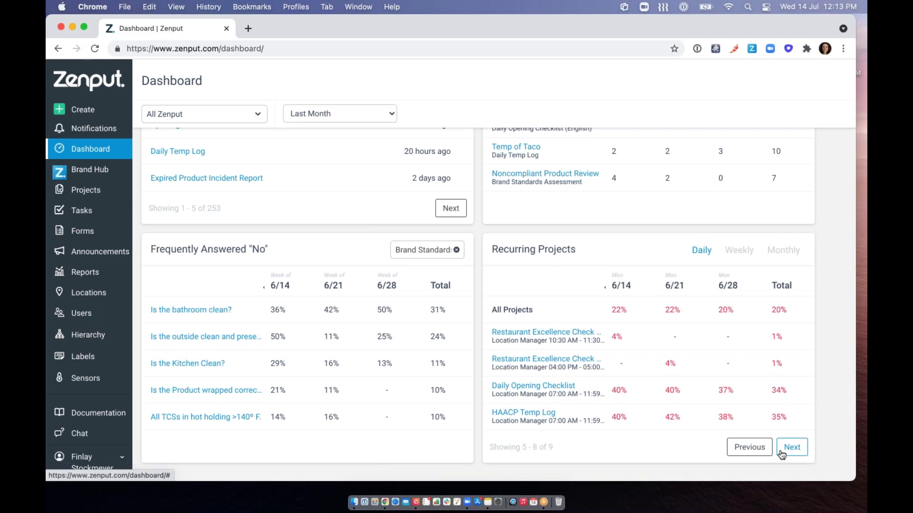
pyautogui.click(781, 452)
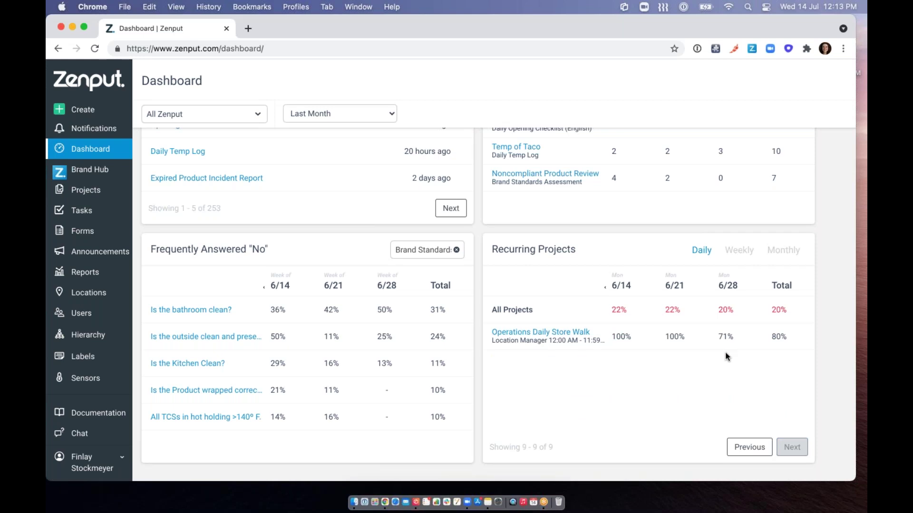
pyautogui.click(739, 448)
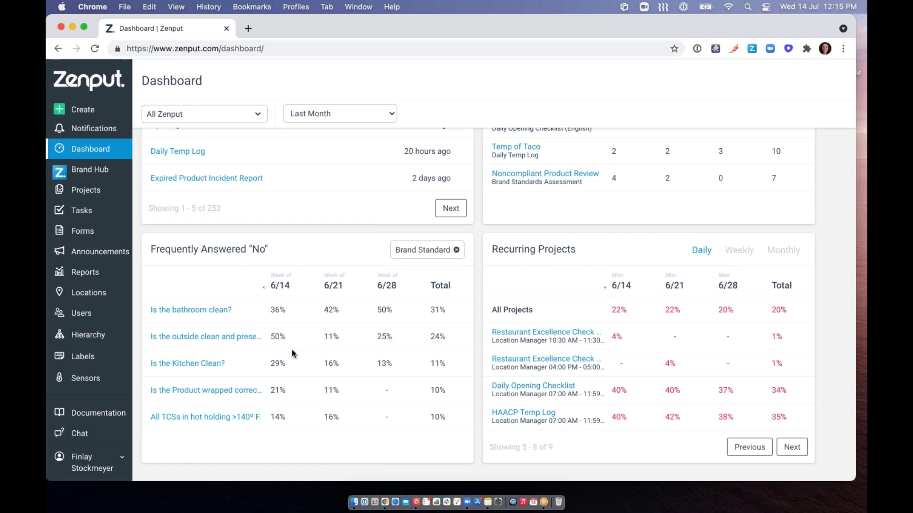
# - Open the Projects list in the browser, and switch to the mirrored iPad in Reflector 4
pyautogui.click(93, 194)
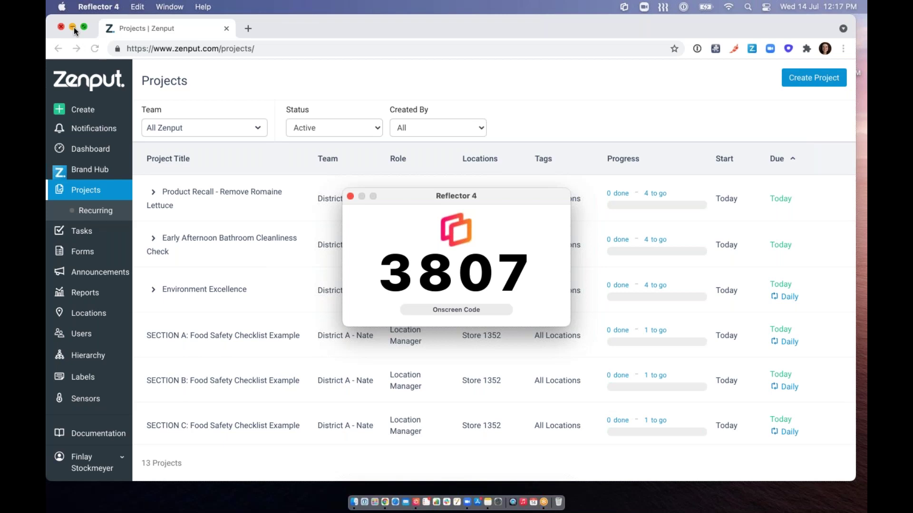
pyautogui.click(73, 27)
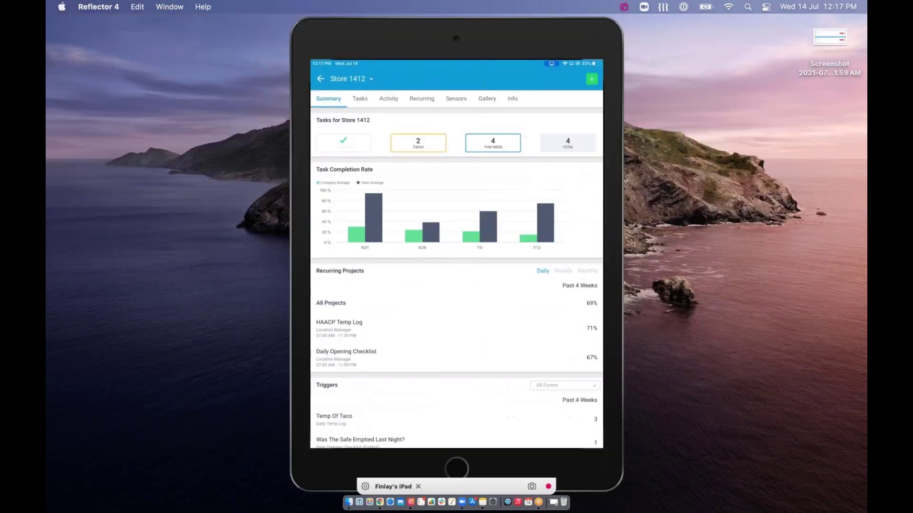
pyautogui.moveTo(293, 24); pyautogui.dragTo(265, 15)
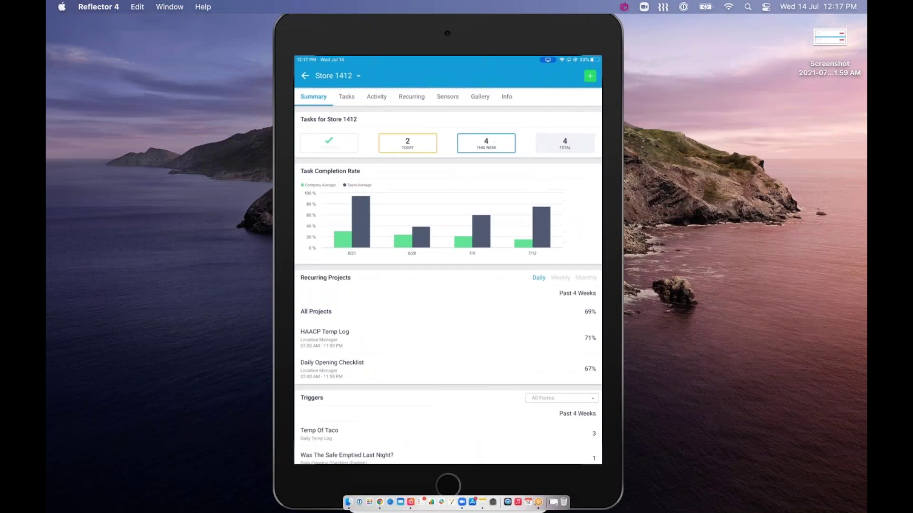
pyautogui.moveTo(609, 137); pyautogui.dragTo(641, 138)
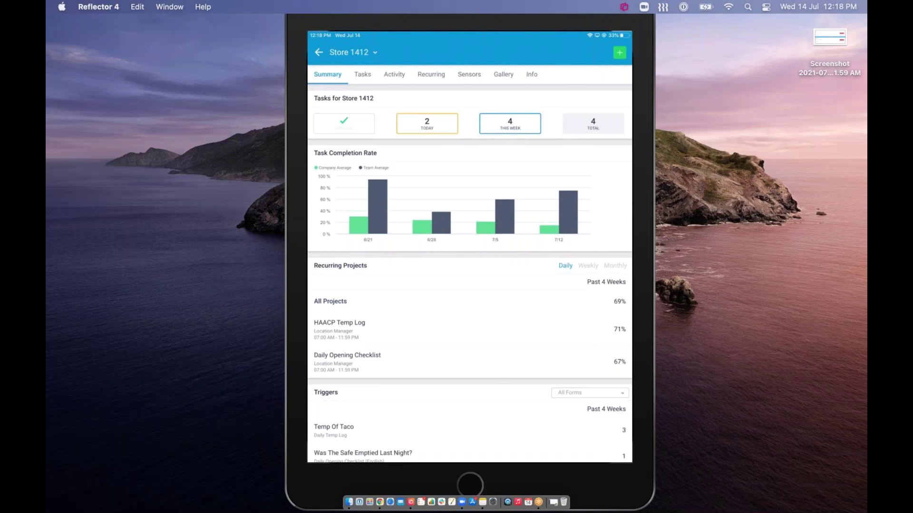
# - Review Store 1412's incomplete tasks and its summary of completion rates, recurring projects and triggers
pyautogui.click(362, 75)
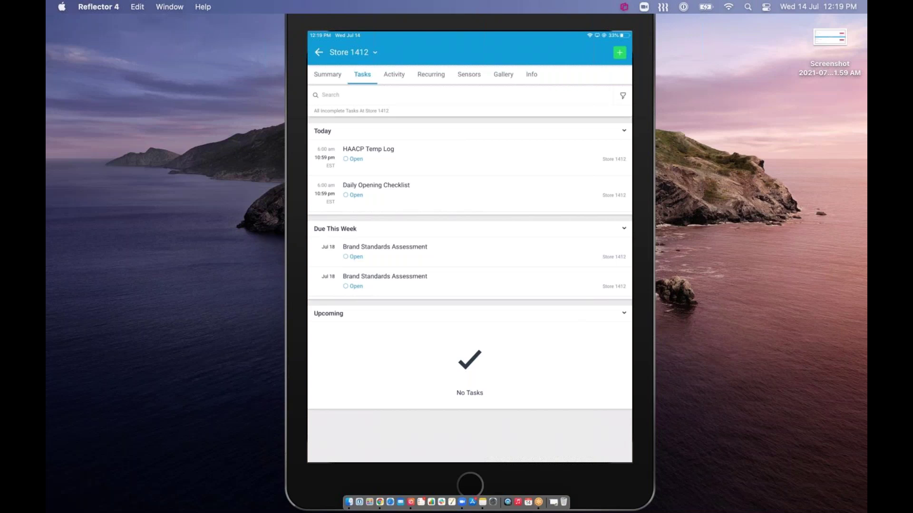
pyautogui.click(327, 75)
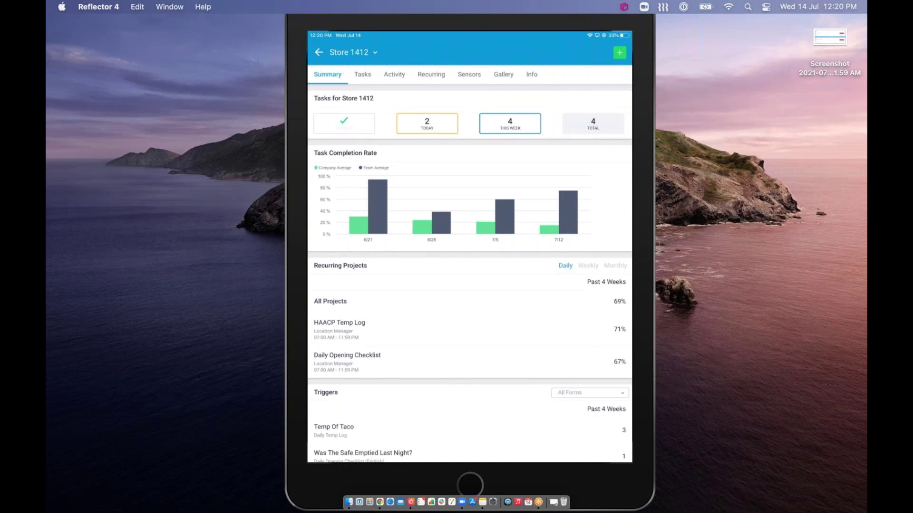
pyautogui.scroll(-3, 470, 272)
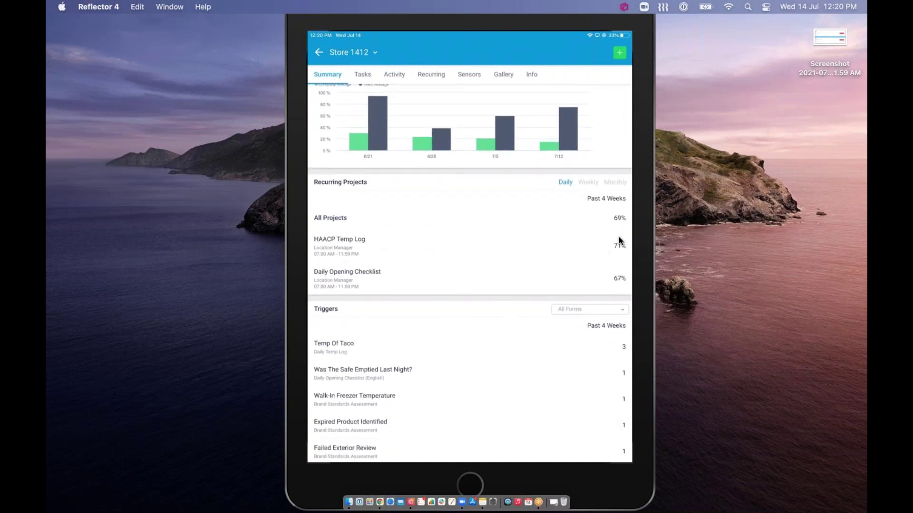
# - Open the Brand Standards Assessment task for Store 1414 and expand its Cleanliness section
pyautogui.click(431, 85)
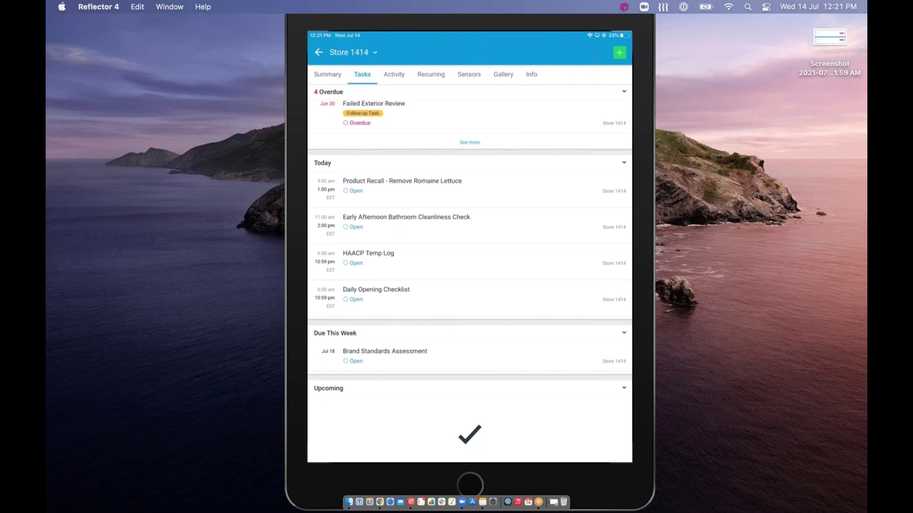
pyautogui.click(385, 351)
pyautogui.click(470, 149)
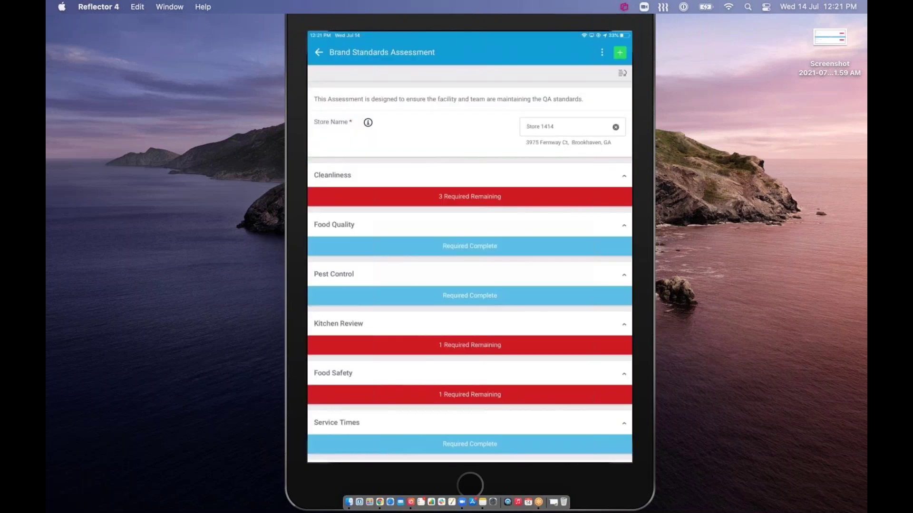
pyautogui.click(470, 175)
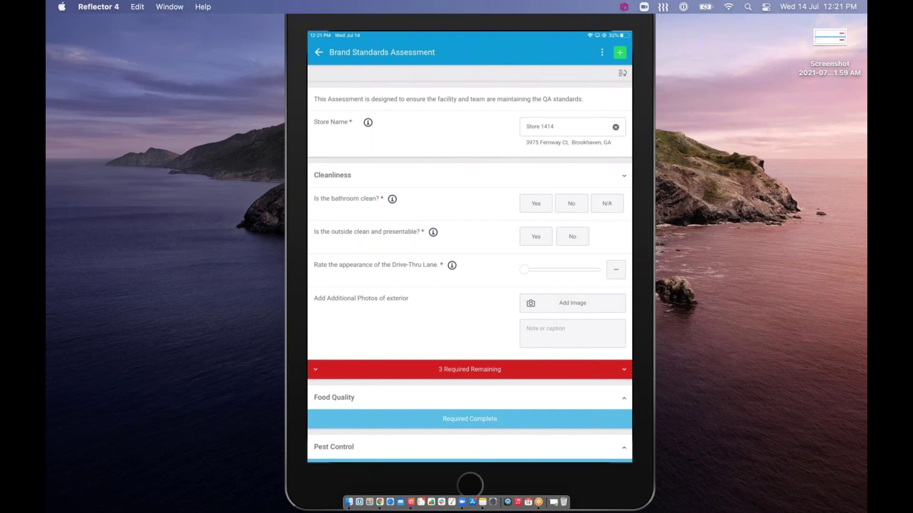
# - Try both the No and Yes answers for the bathroom cleanliness question, and expand the Food Safety section
pyautogui.click(572, 203)
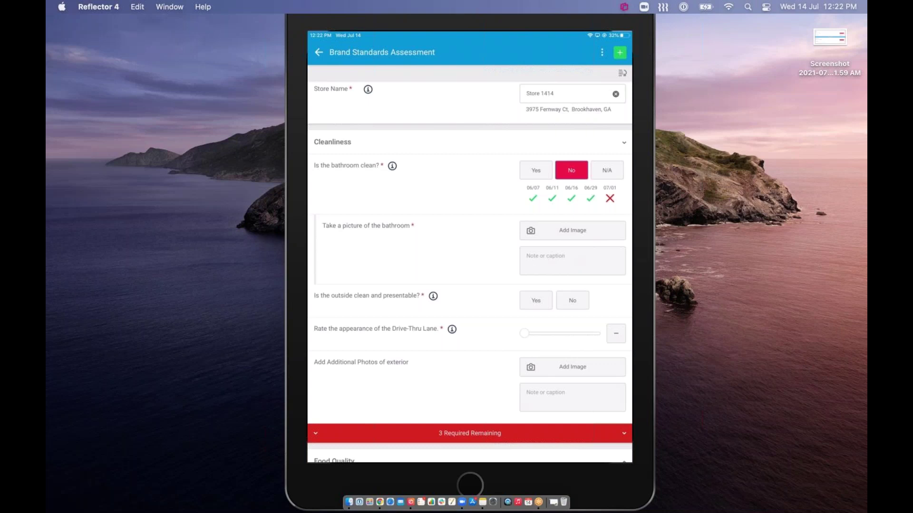
pyautogui.scroll(-2, 470, 271)
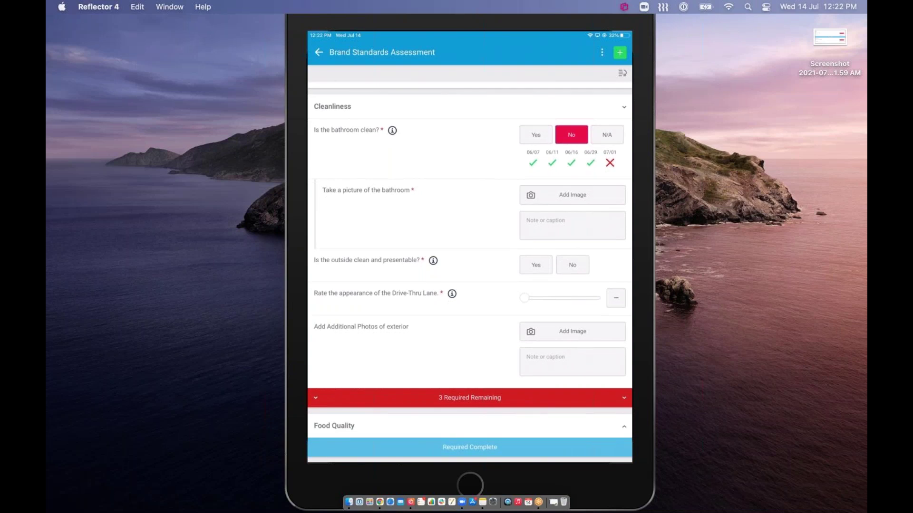
pyautogui.scroll(-1, 470, 266)
pyautogui.scroll(-5, 469, 266)
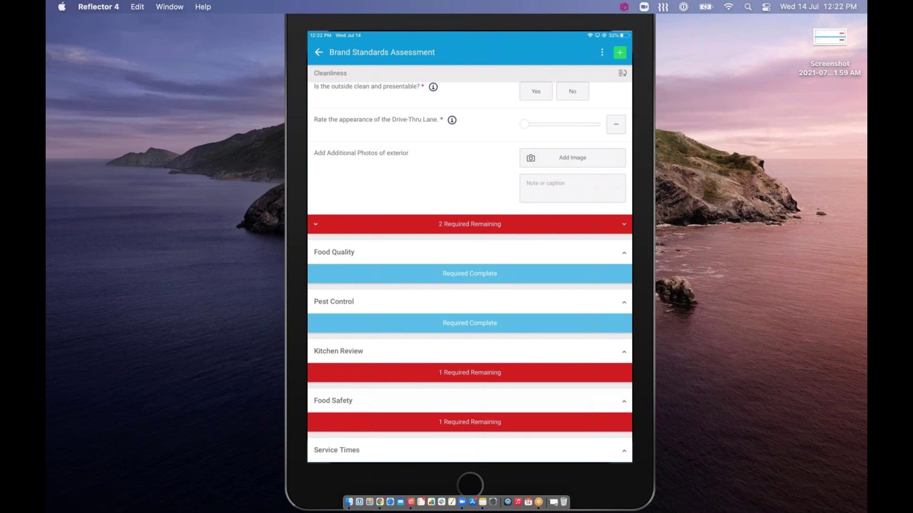
pyautogui.scroll(-3, 469, 266)
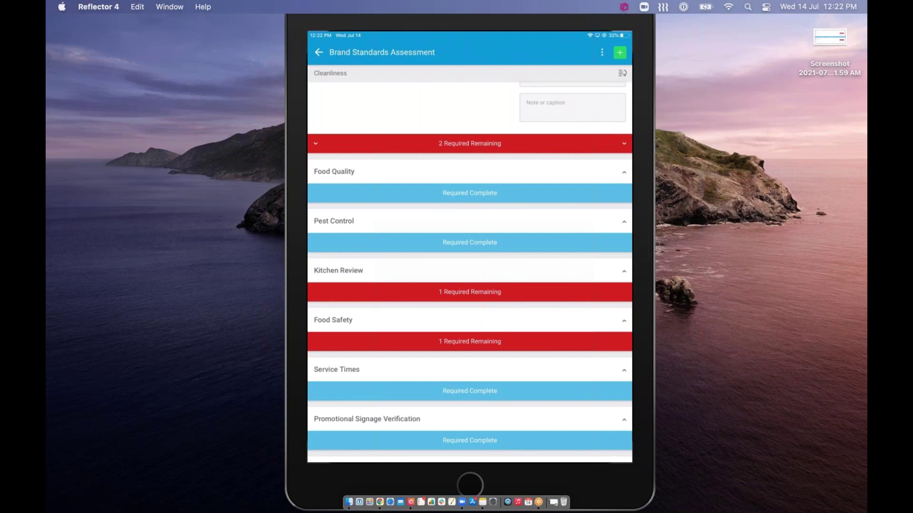
pyautogui.click(624, 321)
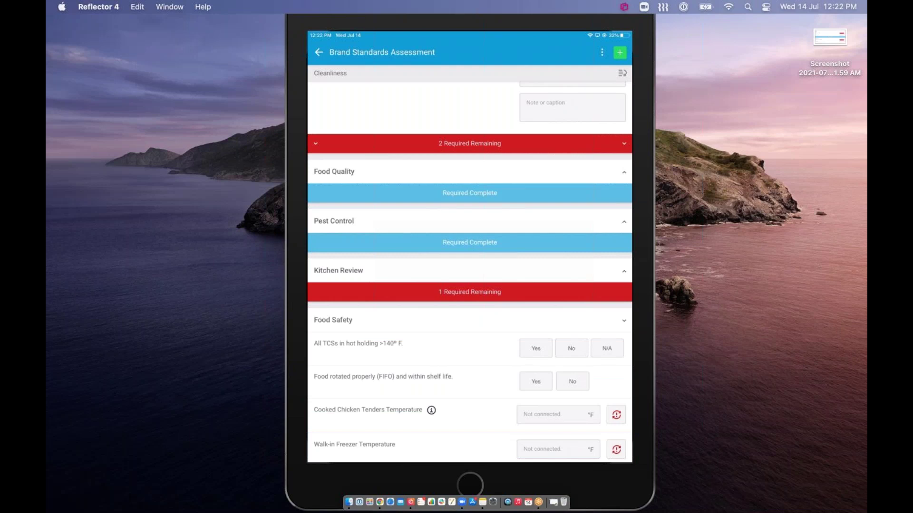
# - Answer No to the bathroom cleanliness question, attach an annotated photo of the bathroom, and submit the assessment
pyautogui.scroll(3, 470, 247)
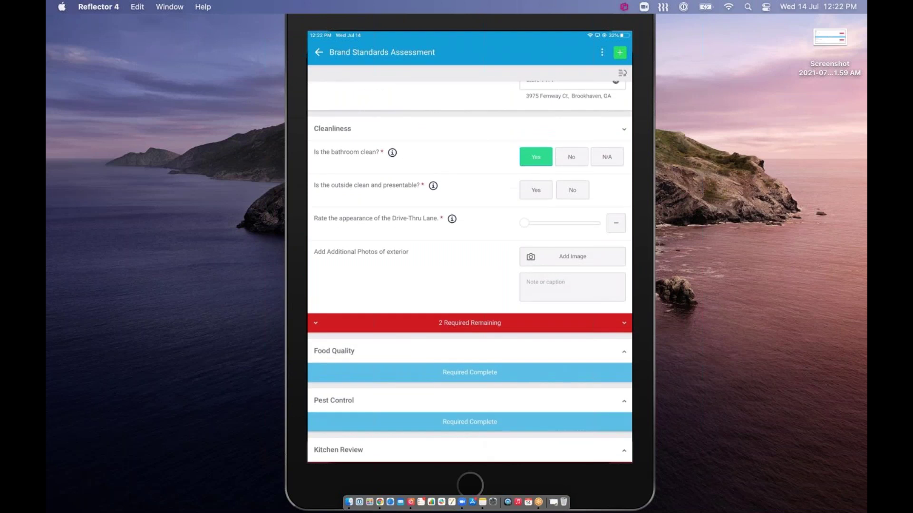
pyautogui.click(571, 162)
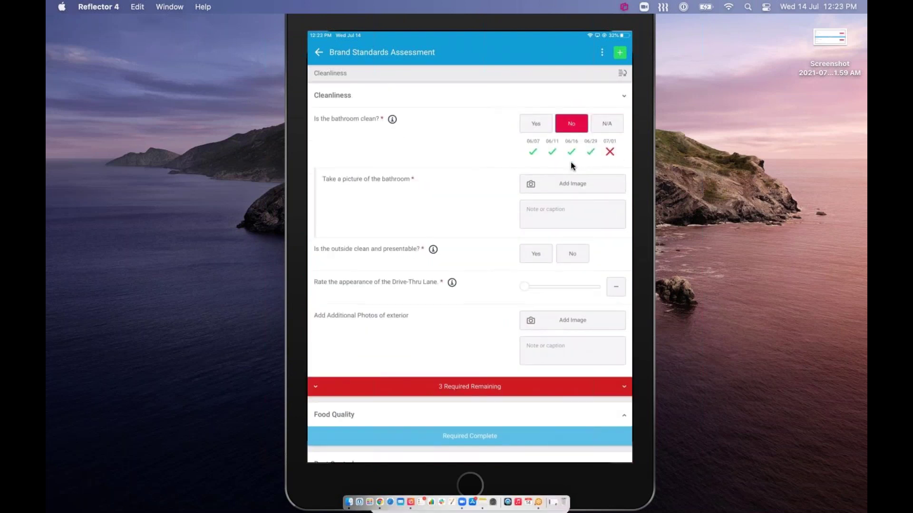
pyautogui.click(573, 183)
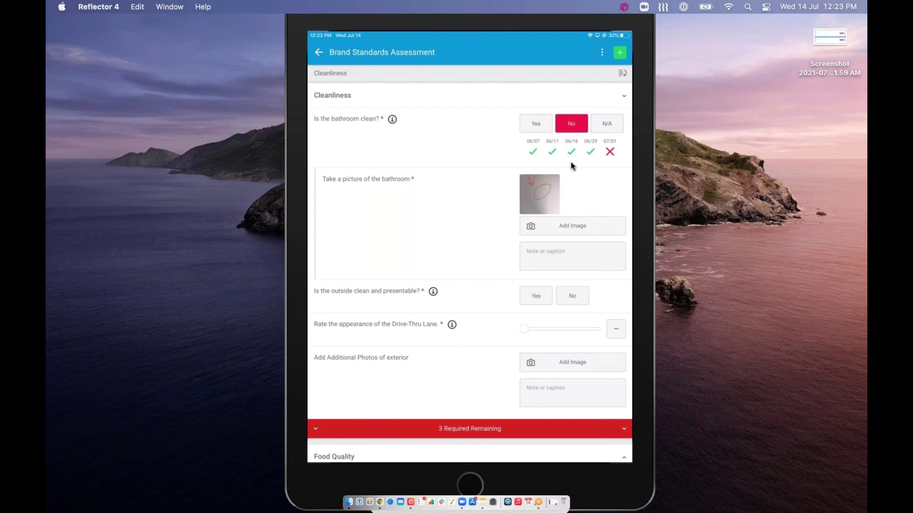
pyautogui.scroll(-1, 572, 166)
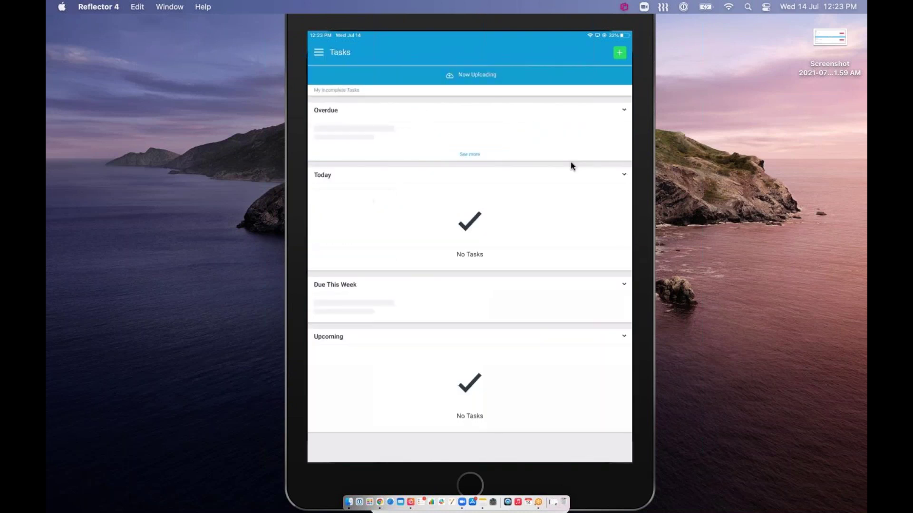
# - Switch from the mirrored iPad back to Chrome and open the Brand Standards Assessment report
pyautogui.click(428, 43)
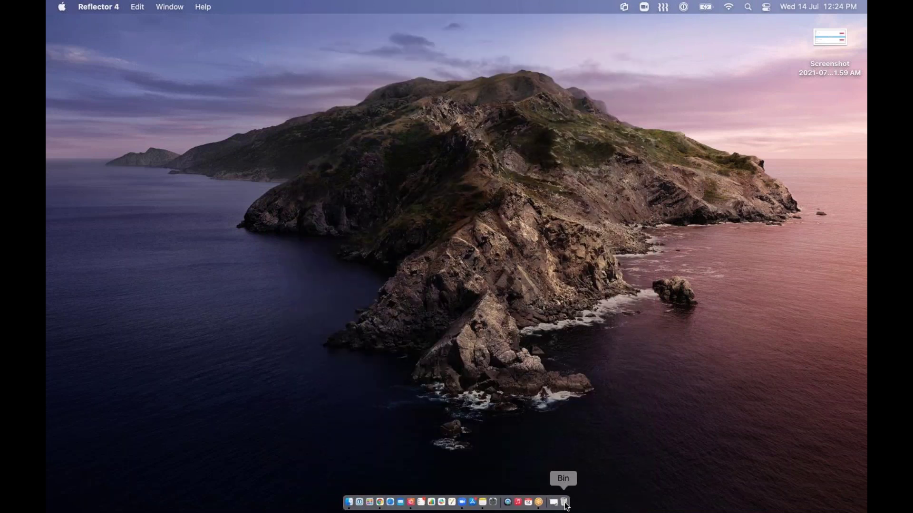
pyautogui.click(554, 500)
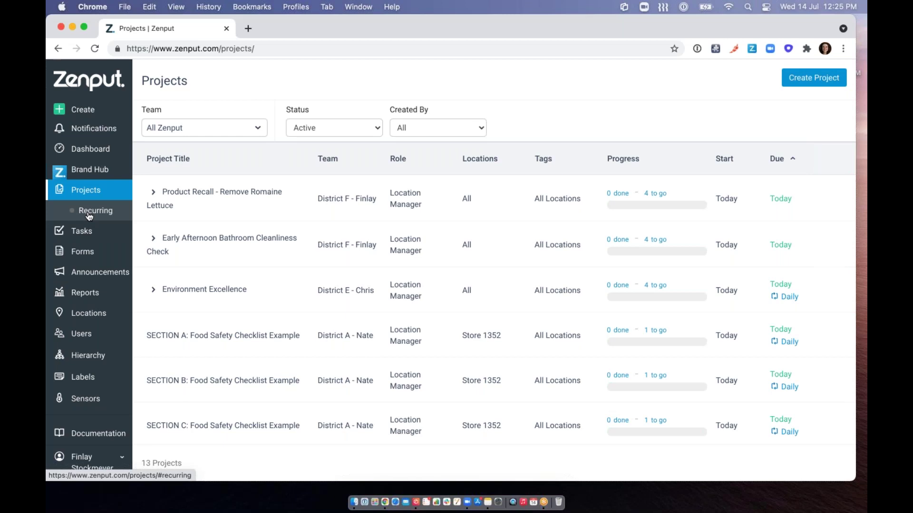
pyautogui.click(77, 301)
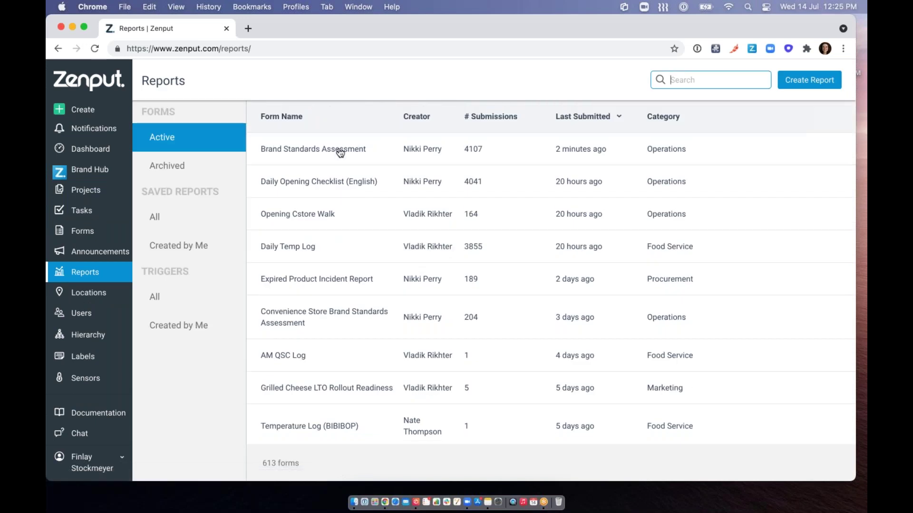
pyautogui.click(340, 151)
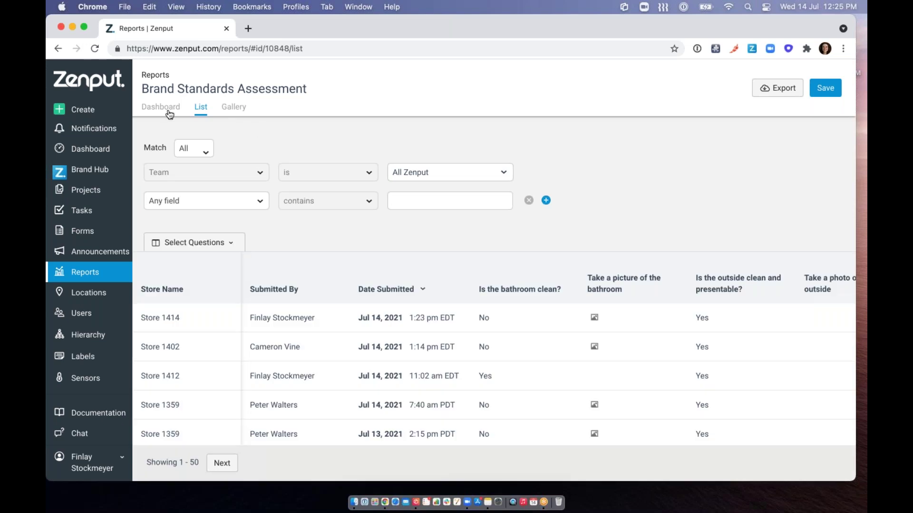
# - Open the report's dashboard view and examine its daily submissions trend and Cleanliness charts
pyautogui.click(163, 108)
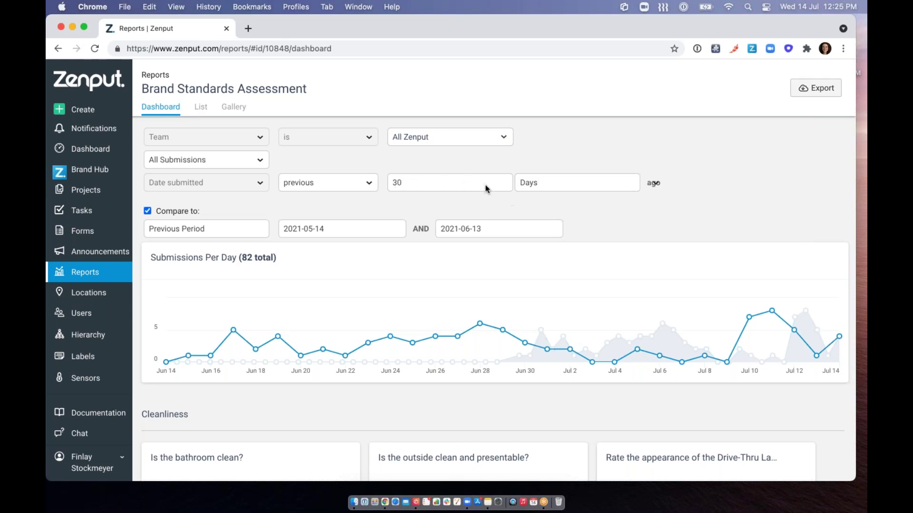
pyautogui.scroll(-3, 412, 286)
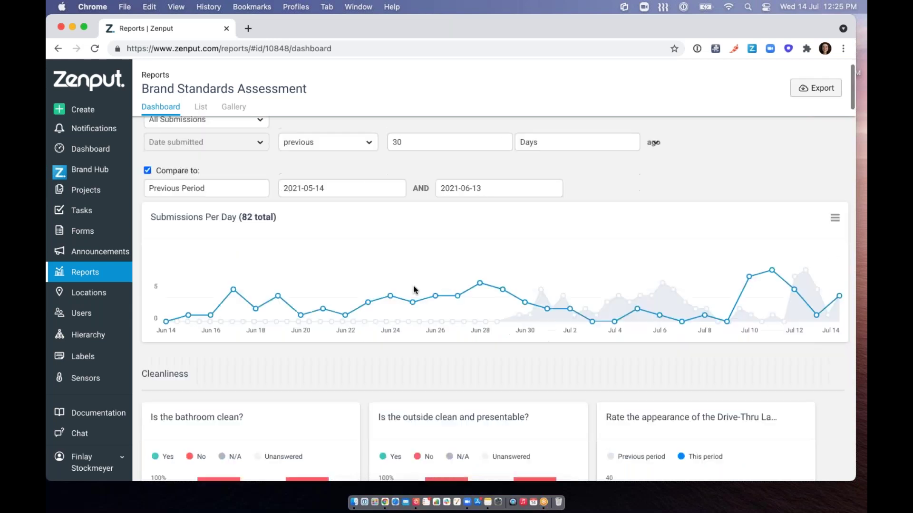
pyautogui.scroll(-4, 412, 286)
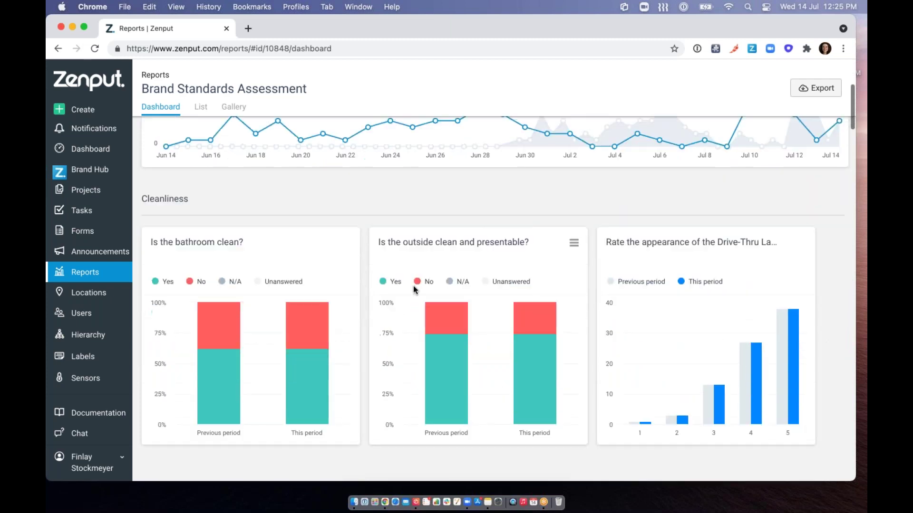
pyautogui.scroll(4, 414, 289)
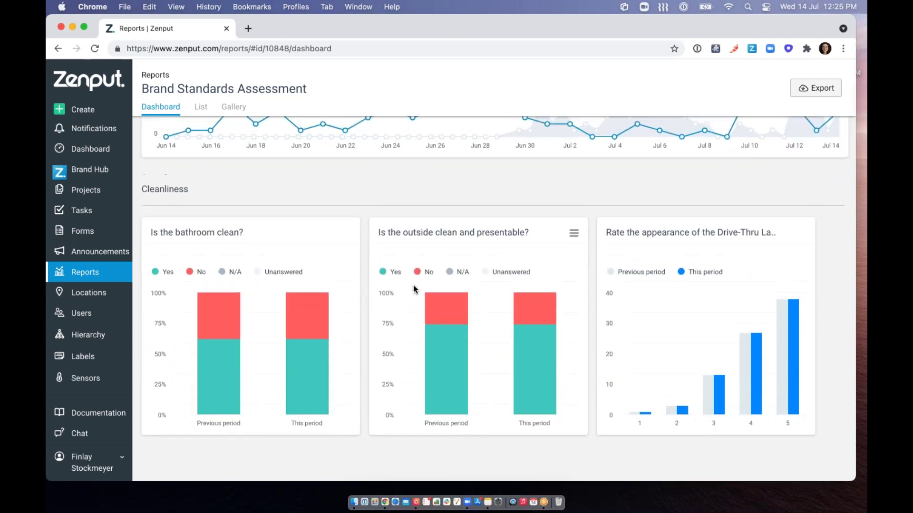
# - From the current-period bathroom cleanliness chart, open the list of submissions answered No and review the stores
pyautogui.scroll(2, 300, 222)
pyautogui.scroll(-6, 299, 222)
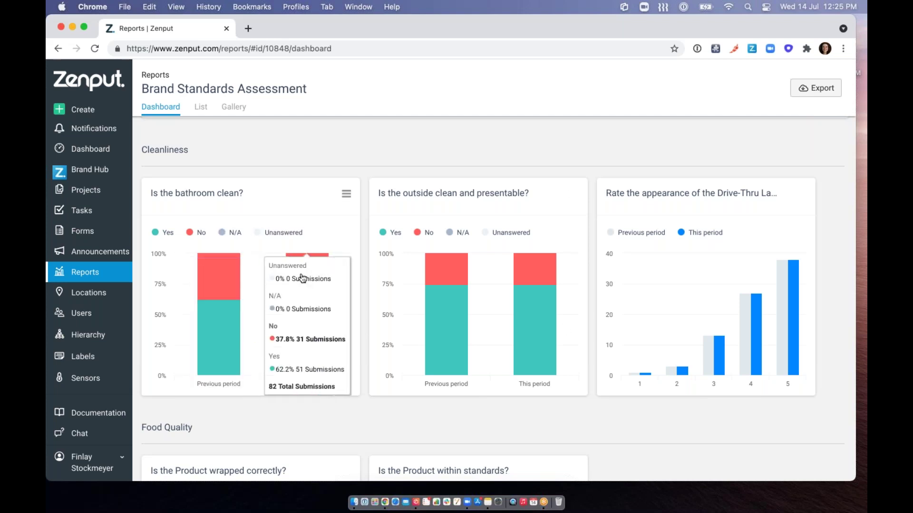
pyautogui.click(303, 278)
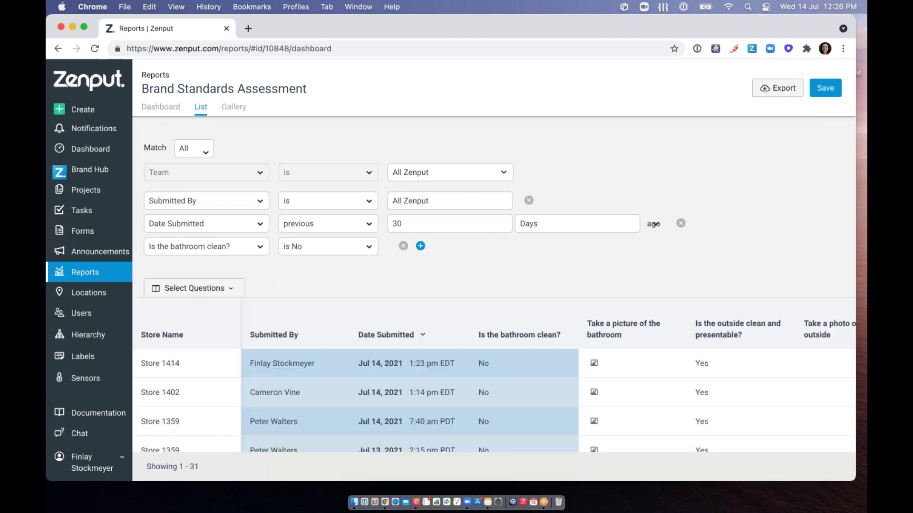
pyautogui.scroll(-5, 653, 224)
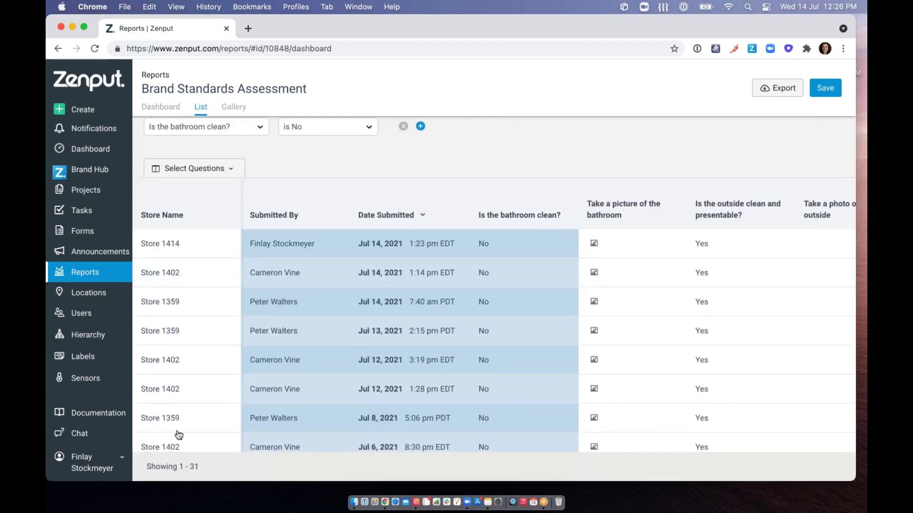
# - View the gallery of bathroom photos for the filtered submissions, and return to the main dashboard
pyautogui.click(237, 108)
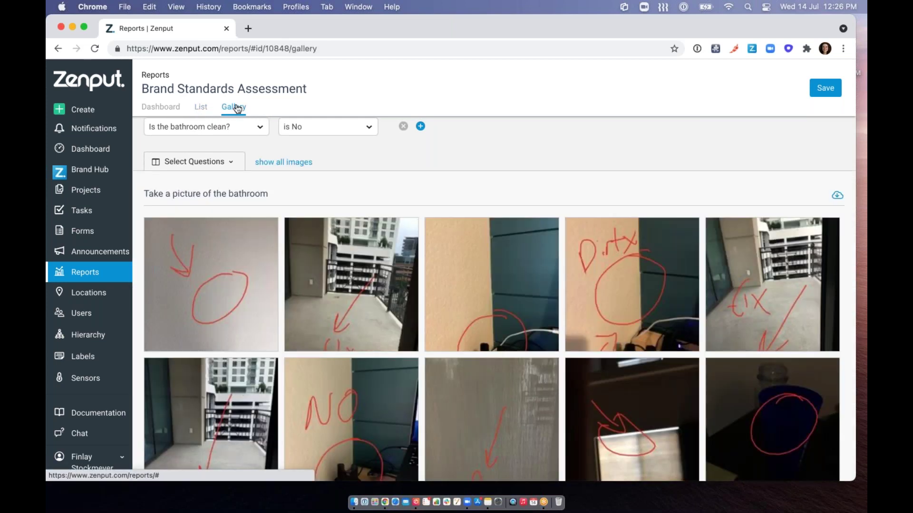
pyautogui.scroll(-2, 352, 237)
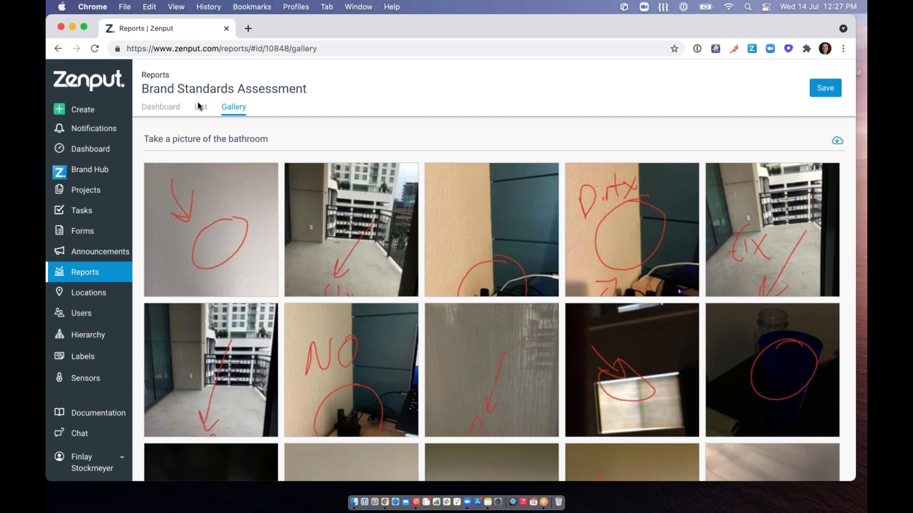
pyautogui.click(88, 147)
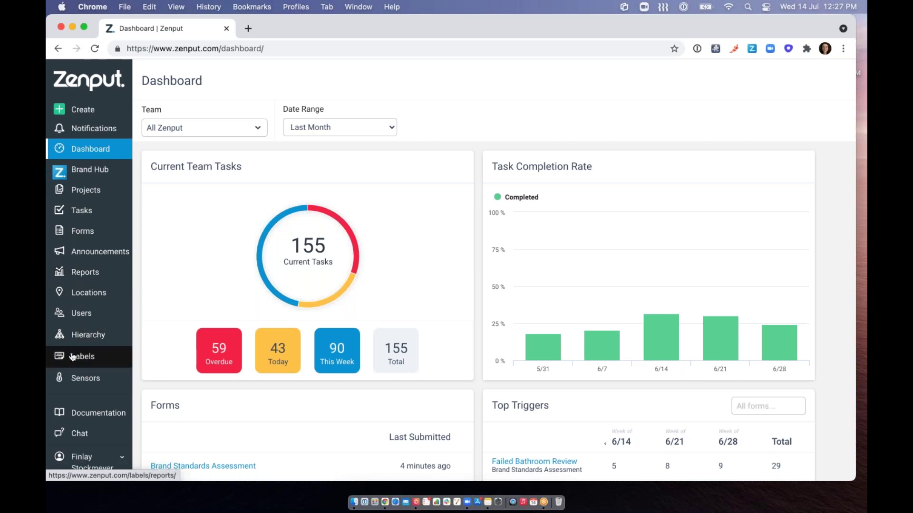
# - Open the Labels report and examine labels printed by time of day, including the 5 PM breakdown by phase
pyautogui.click(72, 357)
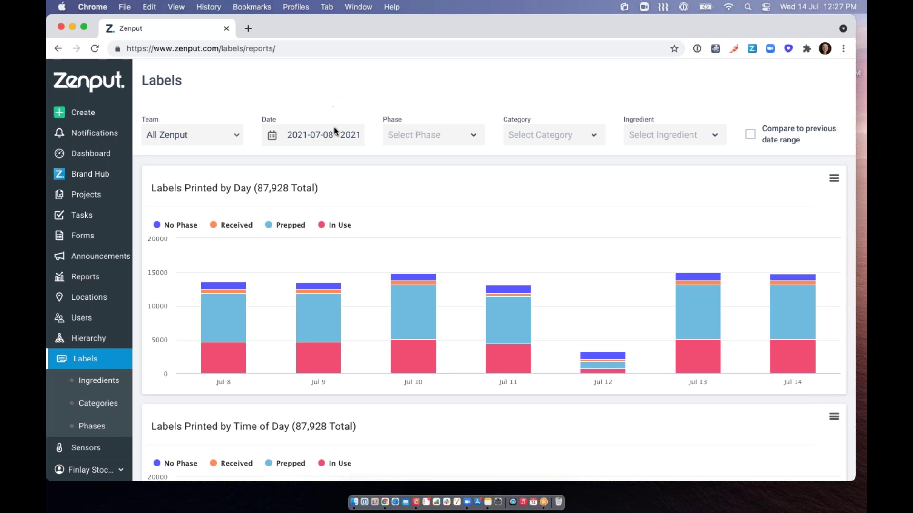
pyautogui.scroll(-5, 446, 332)
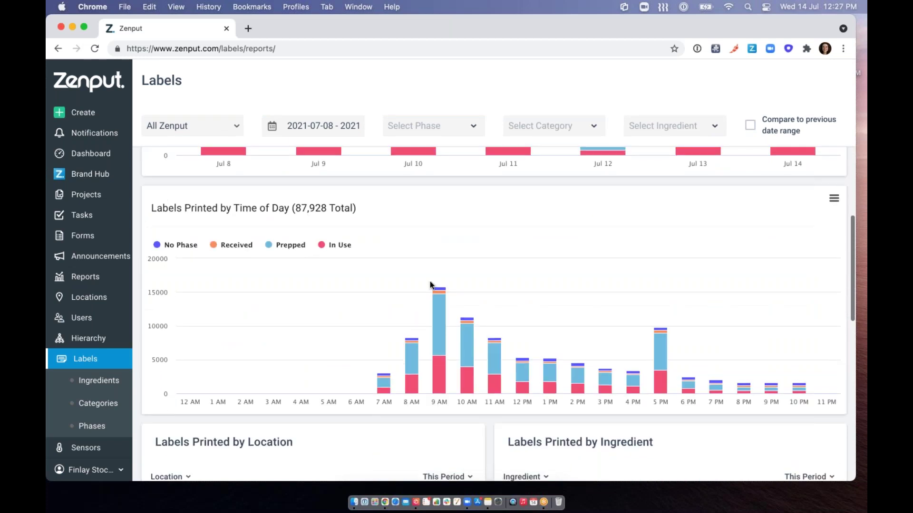
pyautogui.moveTo(448, 393)
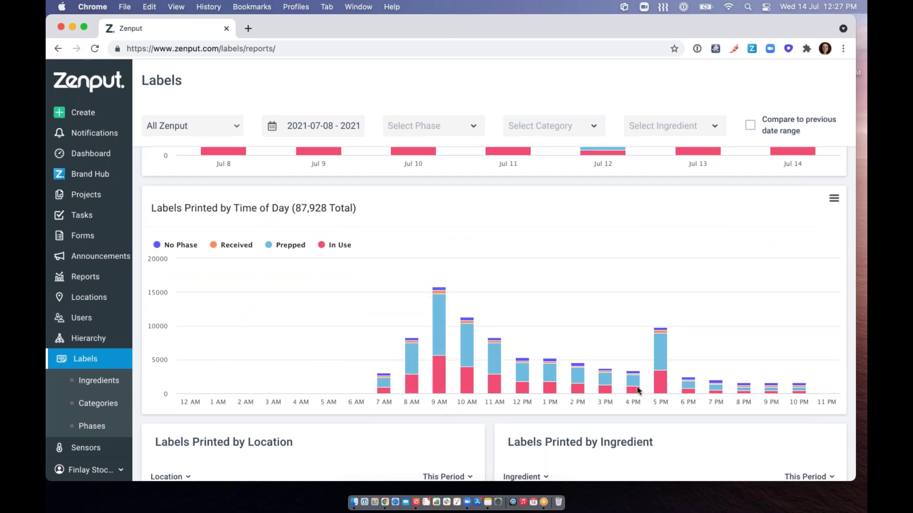
pyautogui.moveTo(664, 396)
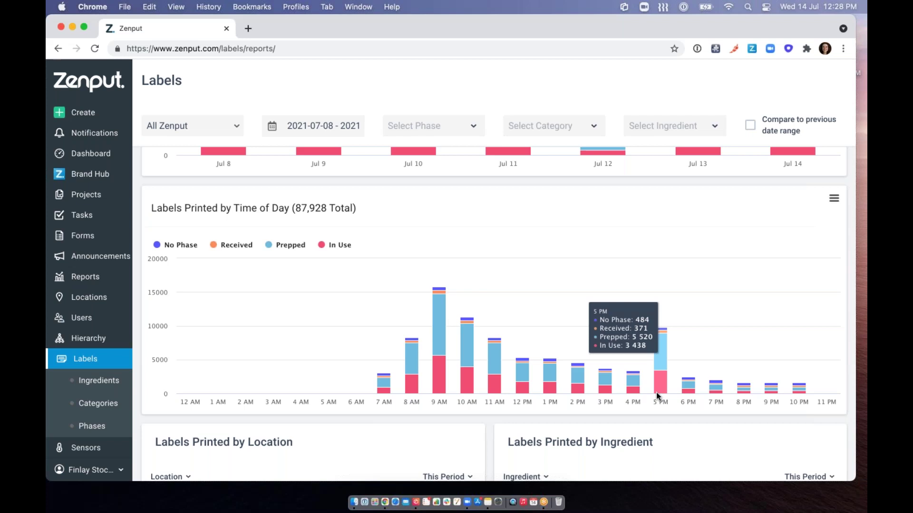
# - View the Sensors list with its temperatures and statuses, and go back to the main dashboard
pyautogui.click(76, 450)
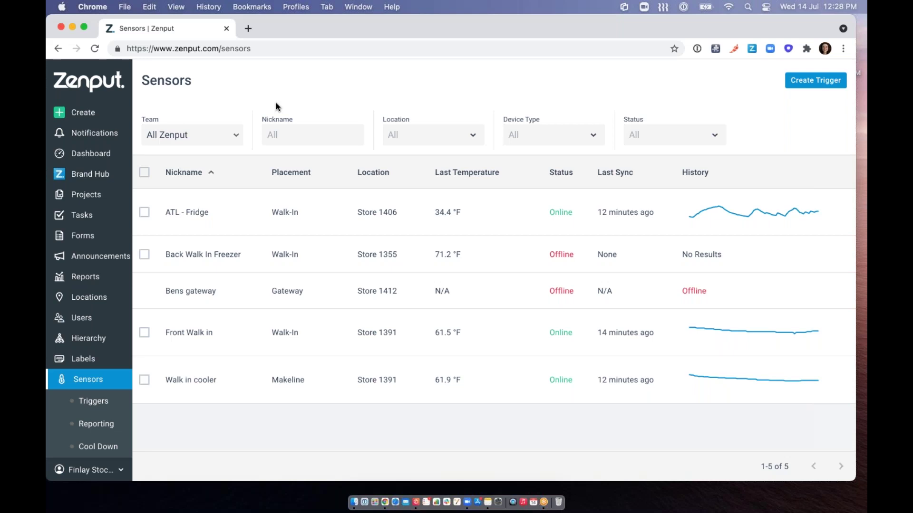
pyautogui.click(100, 157)
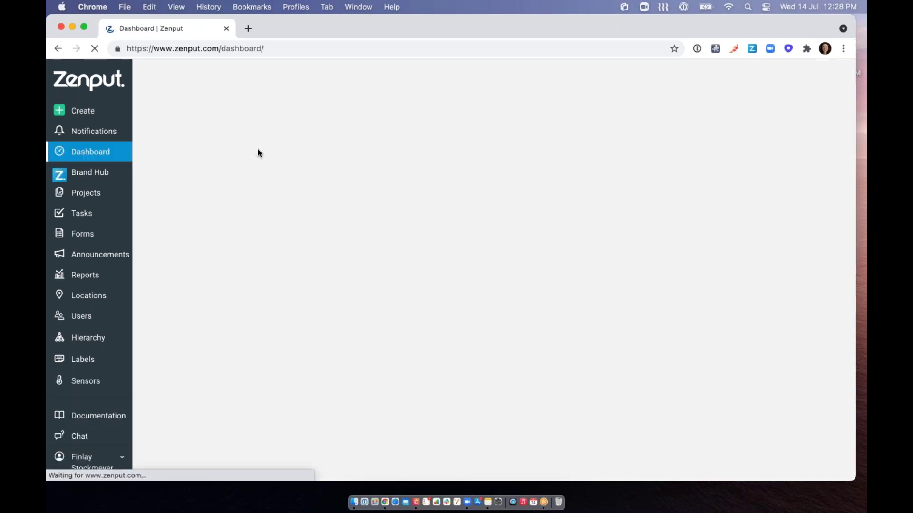